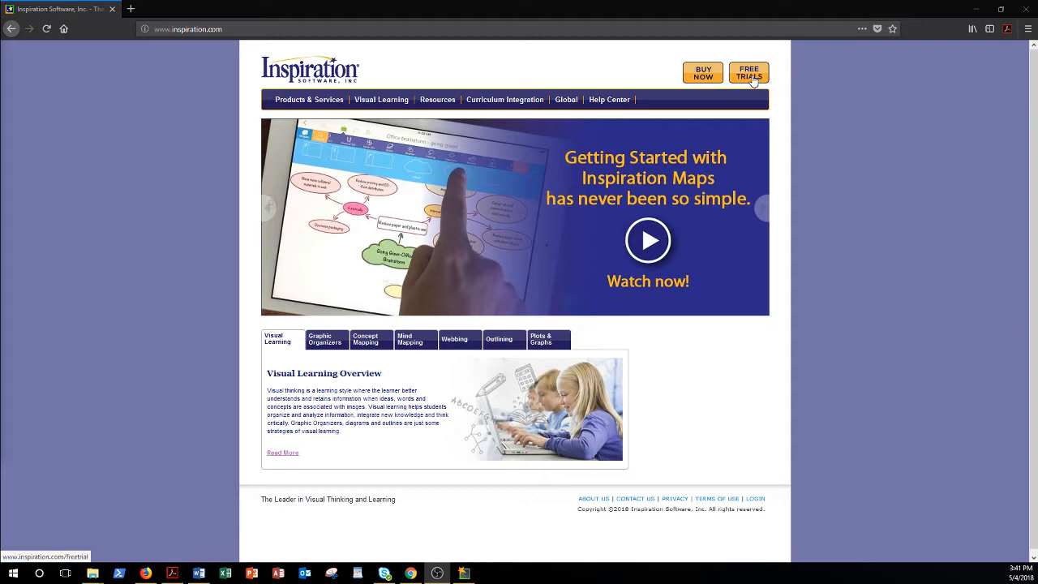
Open the free trials page on the Inspiration Software website
left_click(669, 29)
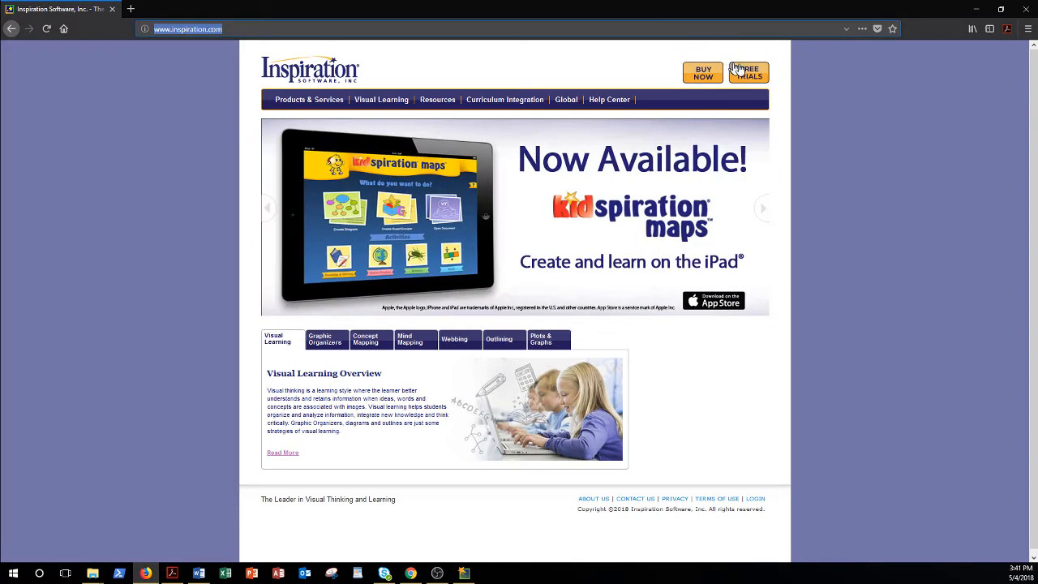
left_click(741, 72)
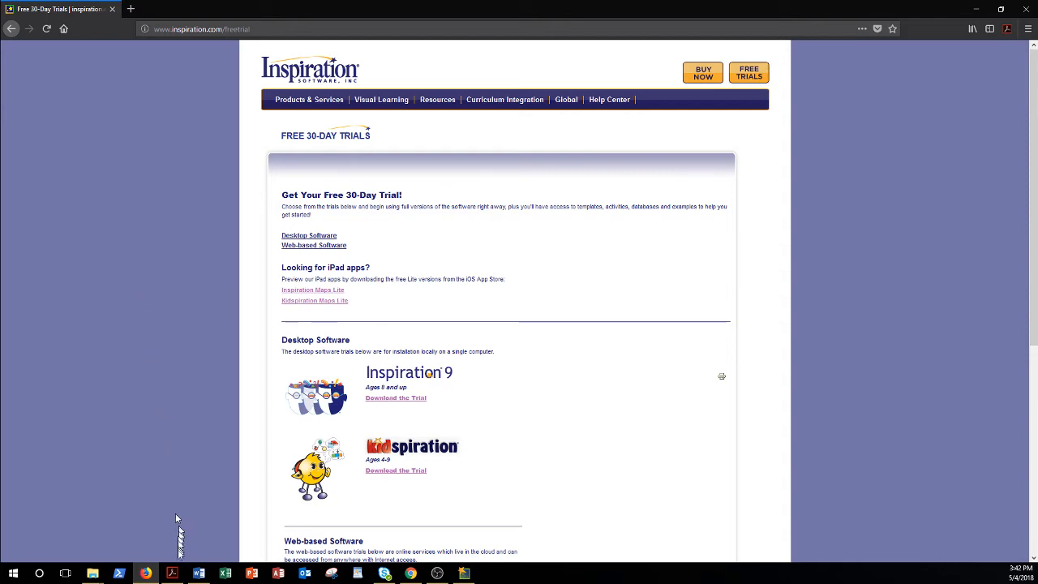
Switch to the Inspiration-Fallacies Project PDF in Acrobat Reader, review the assignment instructions, and close the document
left_click(173, 572)
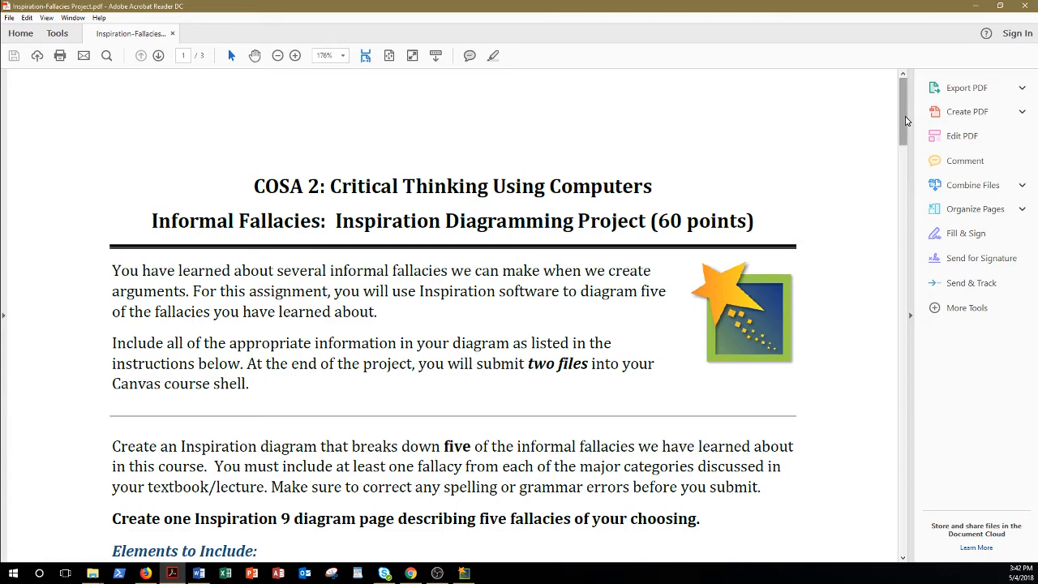
left_click_drag(907, 120, 886, 120)
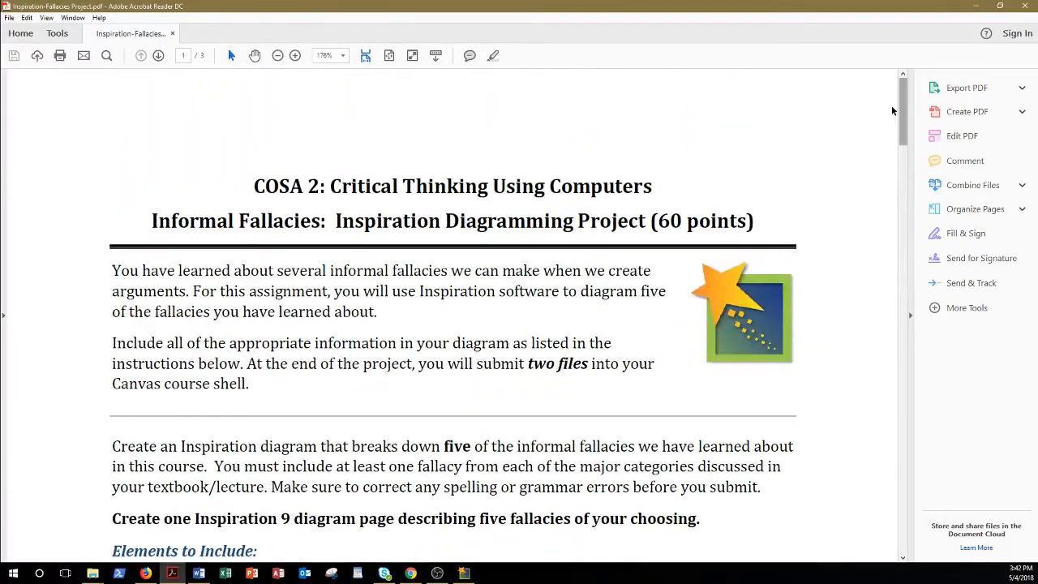
left_click(1020, 5)
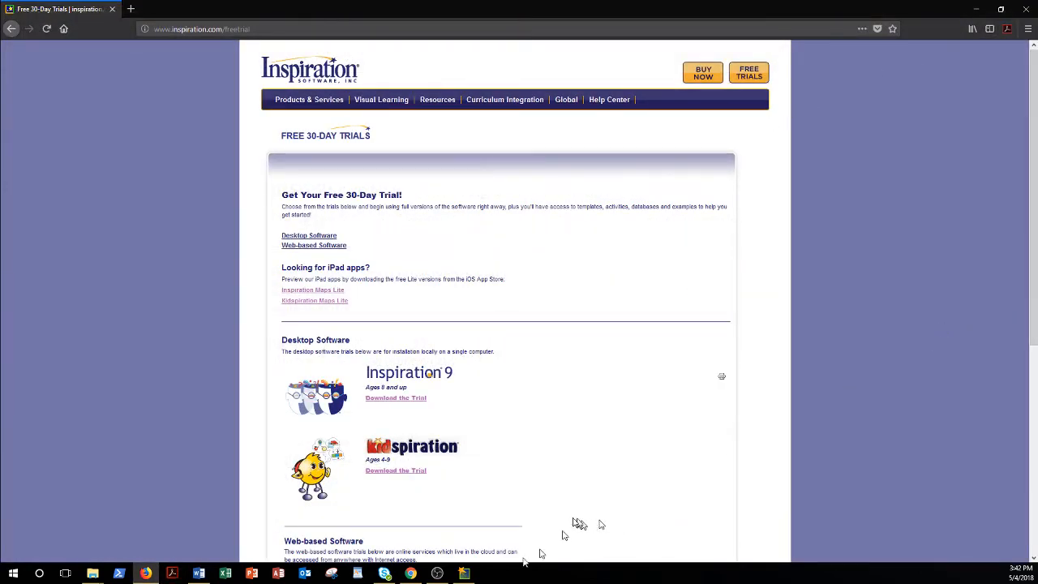
Switch to the blank Inspiration diagram and consult the fallacies diagram and outline in the Word document AnswerKey_Word_Inf_Fallacies.docx
left_click(464, 573)
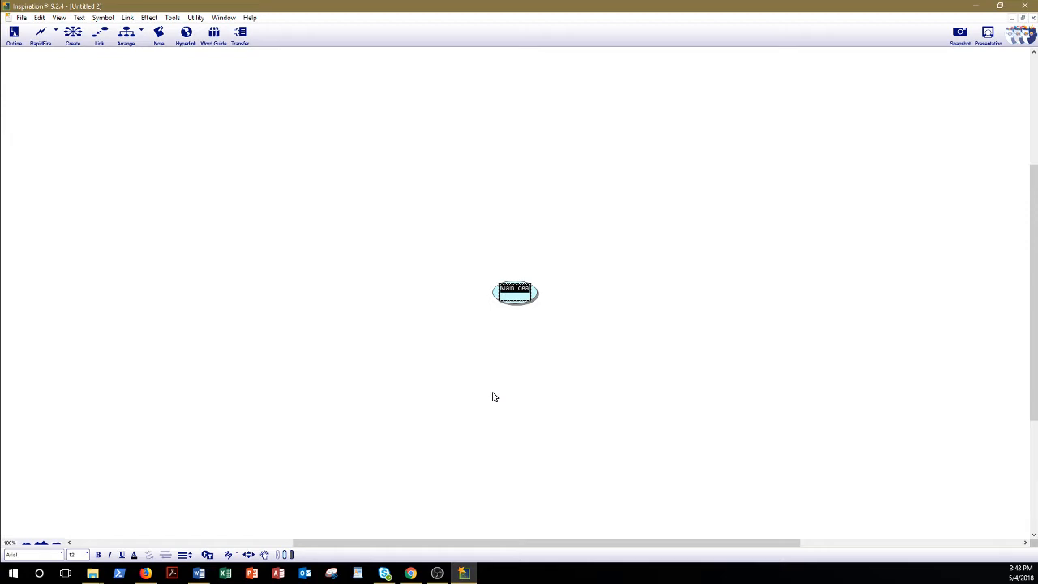
left_click(198, 574)
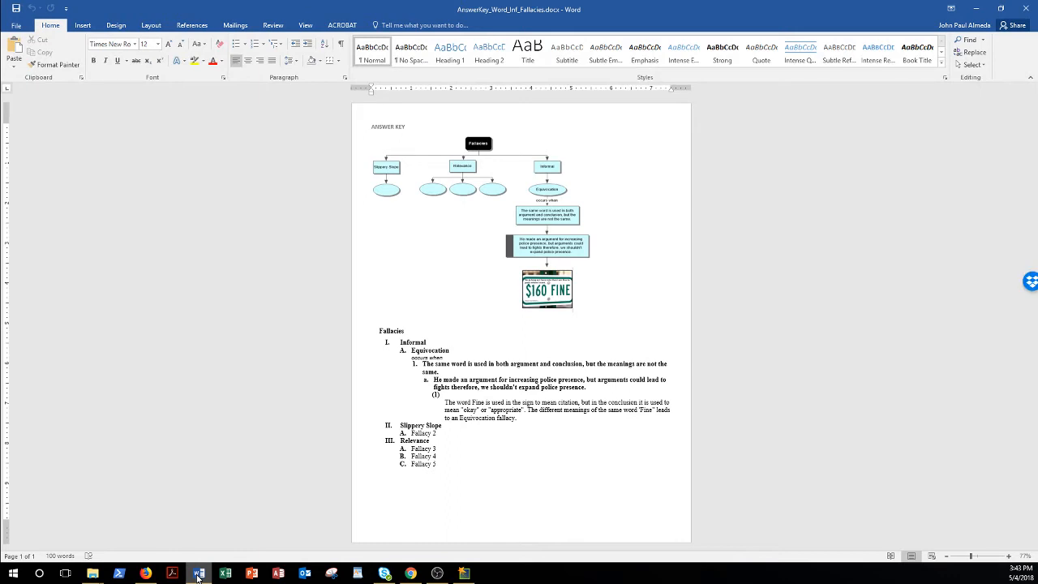
left_click(198, 574)
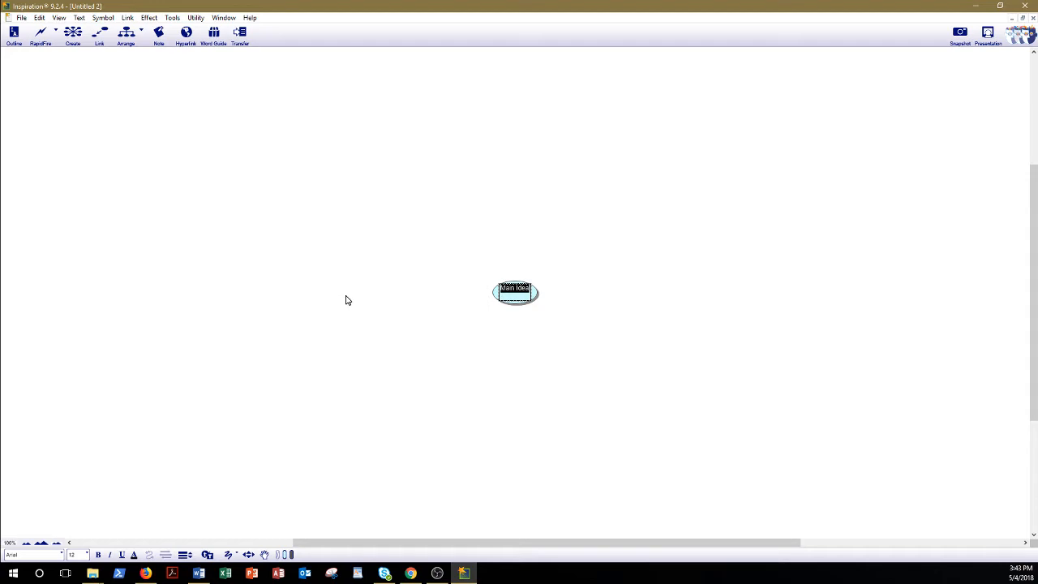
left_click(198, 575)
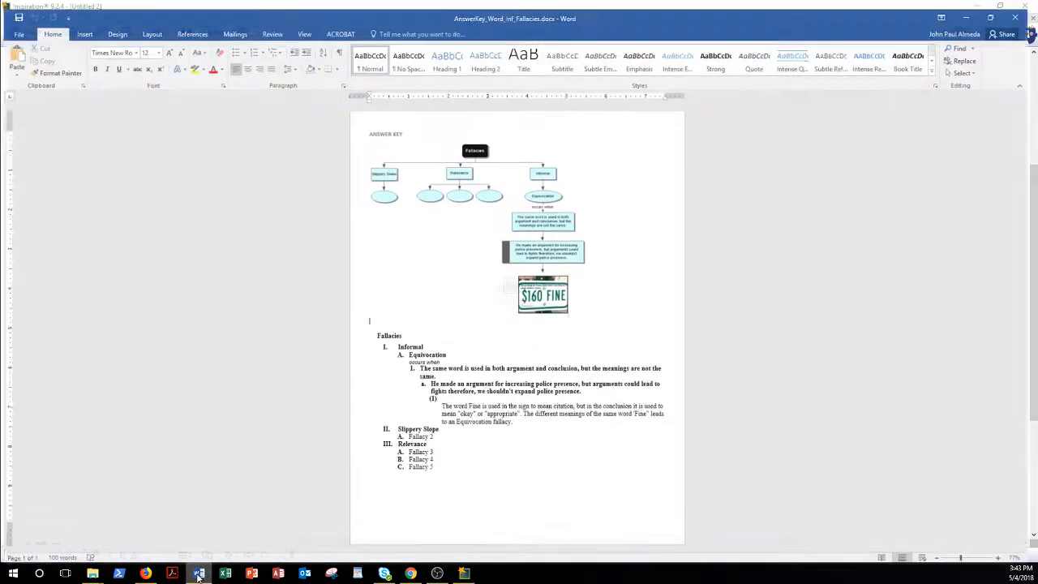
left_click(198, 574)
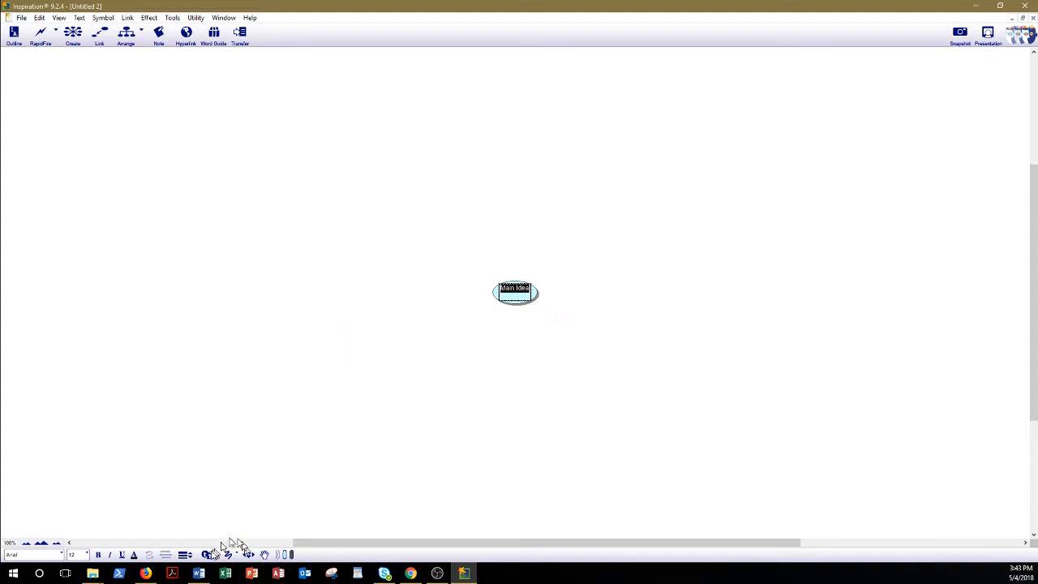
left_click(199, 575)
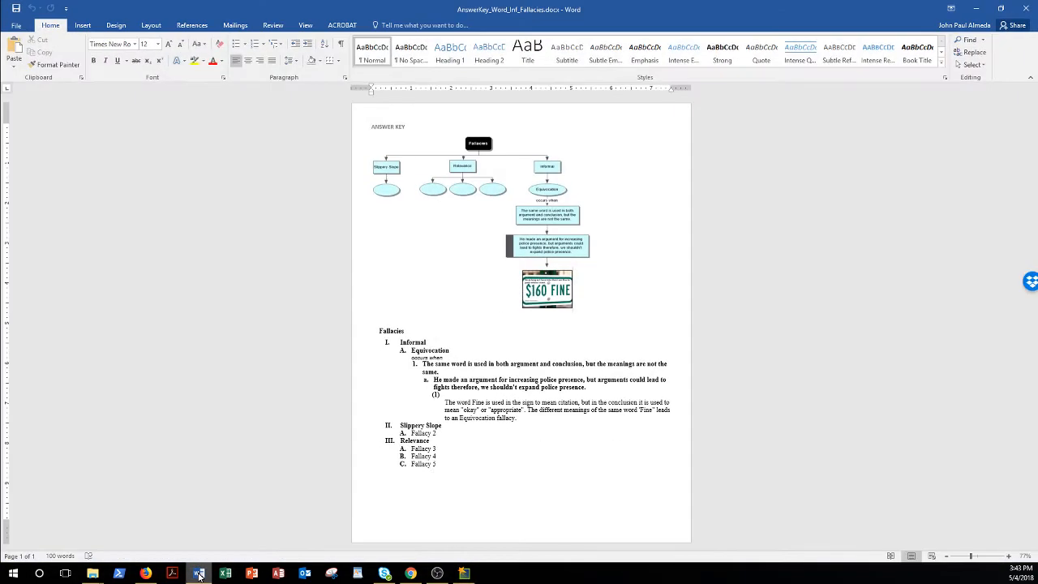
left_click(199, 574)
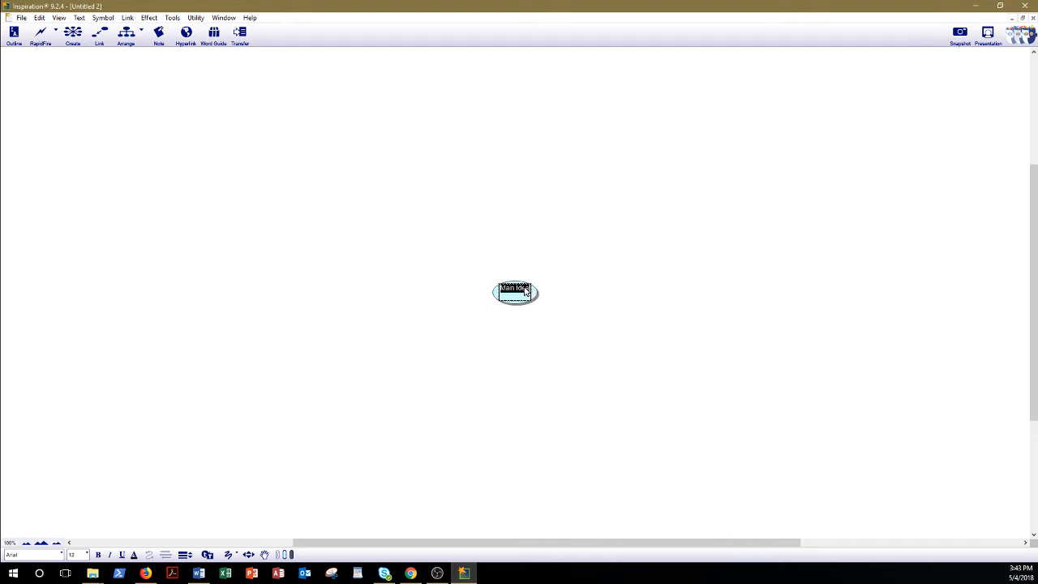
Label the main idea symbol "Fallacies" and change its shape to a rounded rectangle
type("H")
type("allacies")
left_click(535, 295)
key("ctrl+2")
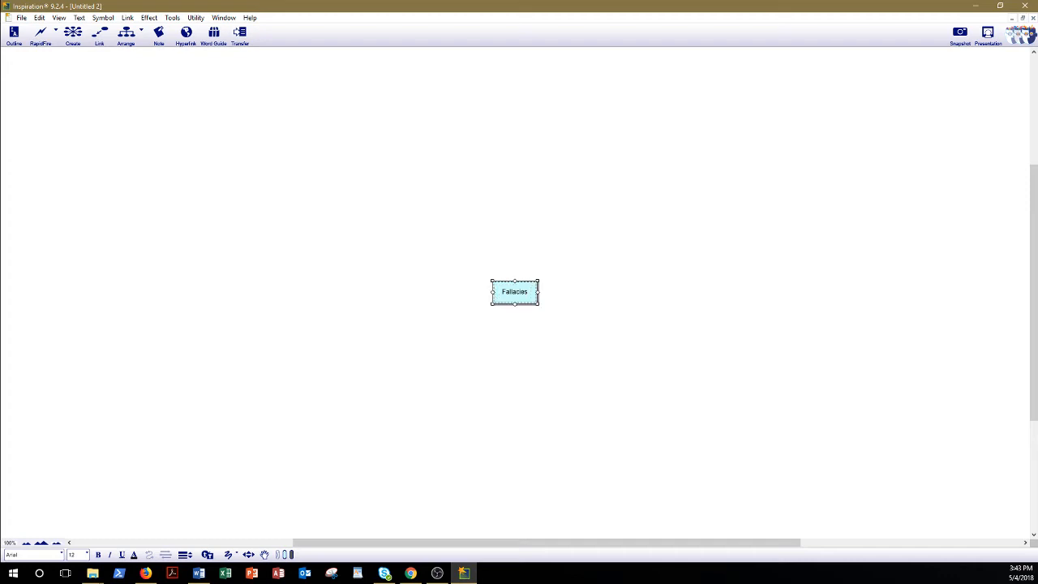
key("ctrl+3")
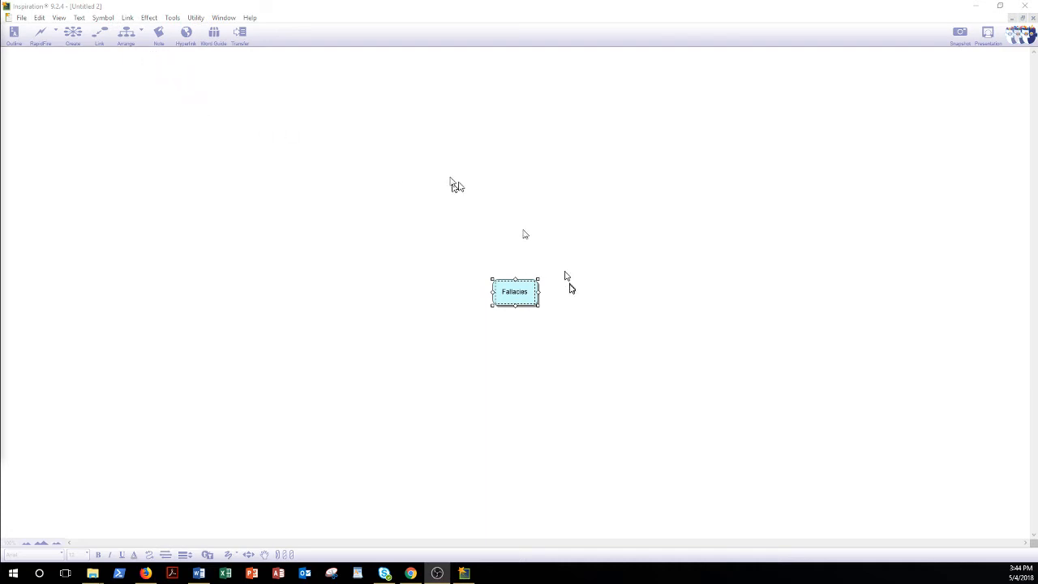
left_click(532, 289)
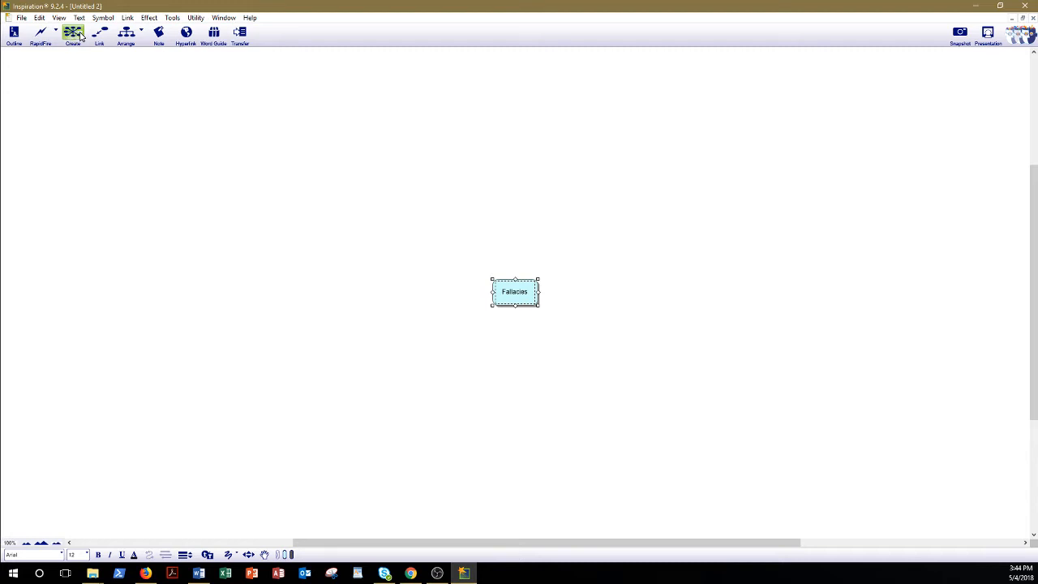
left_click(80, 35)
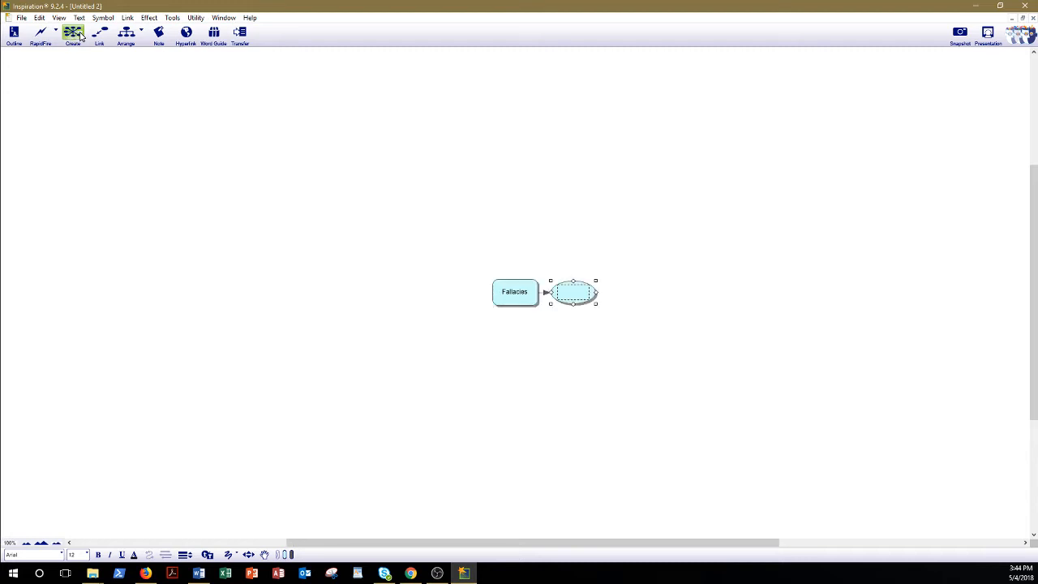
key("ctrl+z")
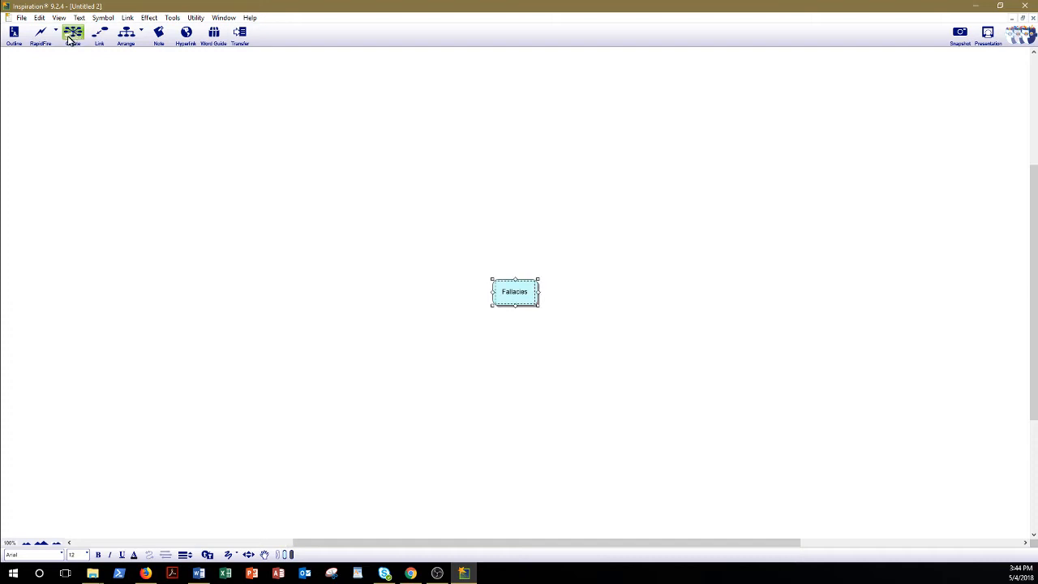
Create a linked symbol to the lower left of Fallacies, label it "Relevance", and make it a rectangle
left_click(68, 41)
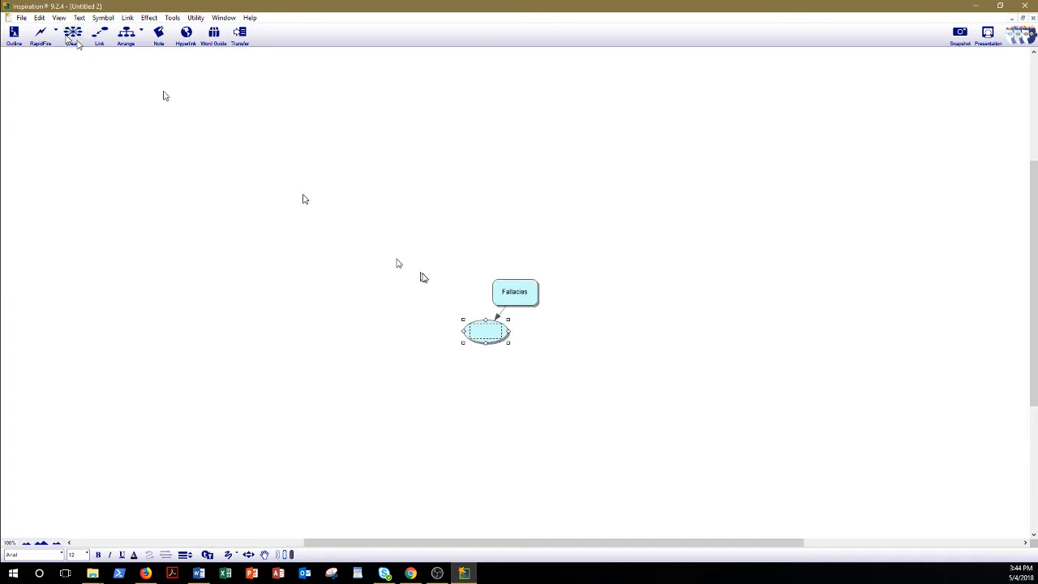
left_click(484, 333)
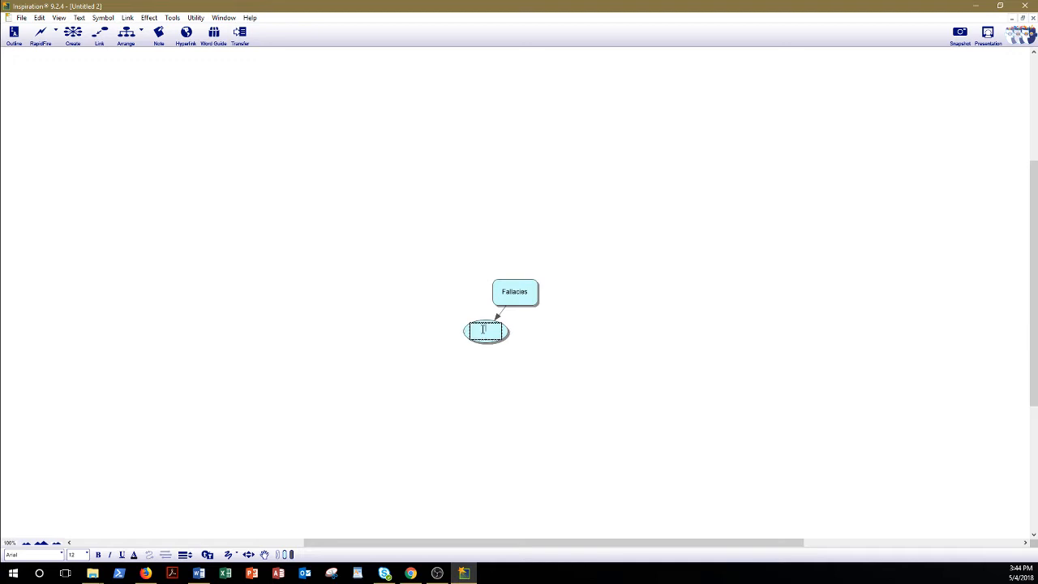
type("Relevance")
left_click(504, 332)
left_click(50, 331)
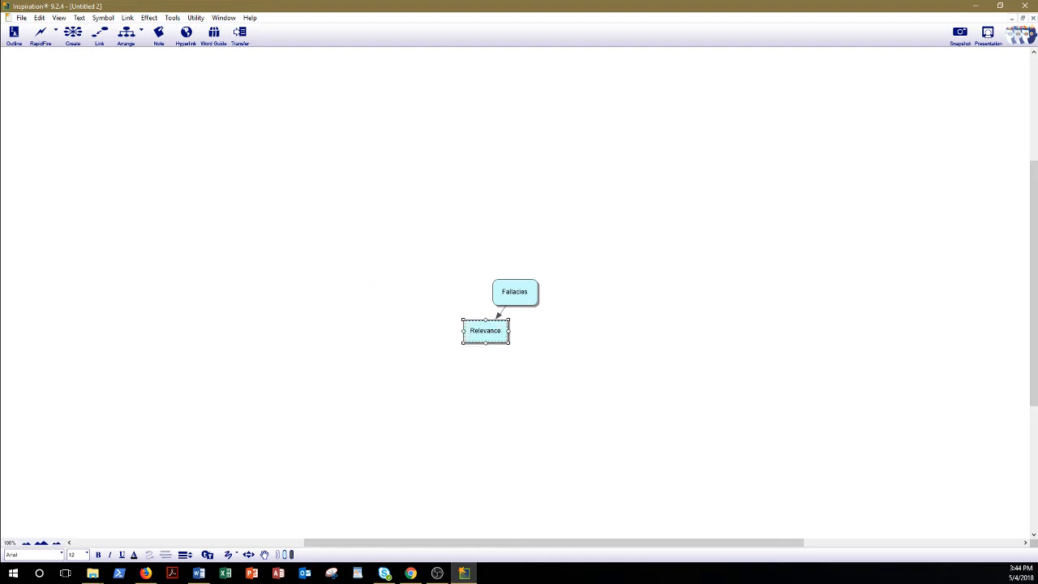
Create a second symbol linked from Fallacies, directly below it, label it "Informal", and make it a rectangle
left_click(535, 304)
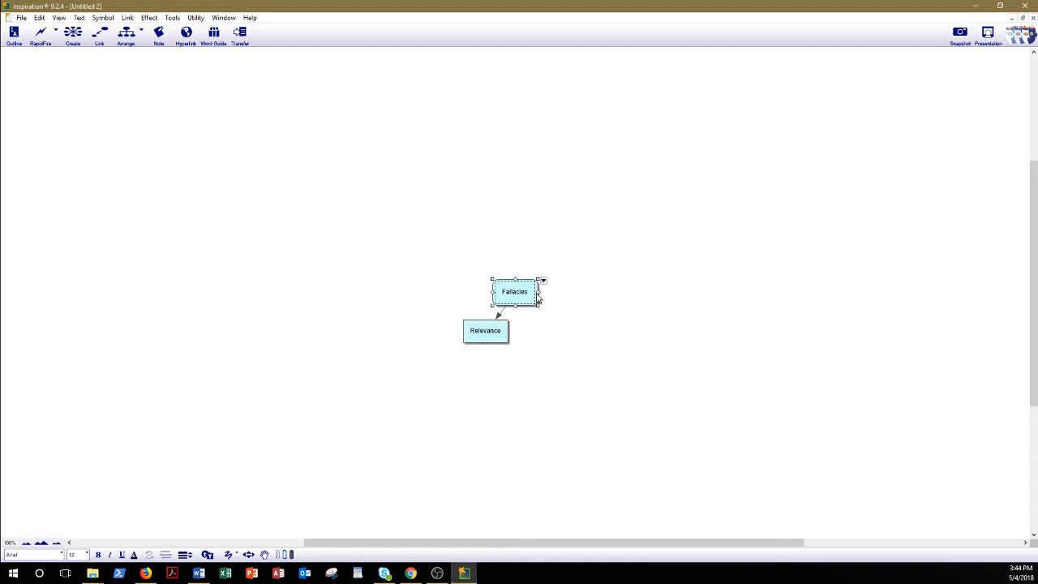
left_click(73, 36)
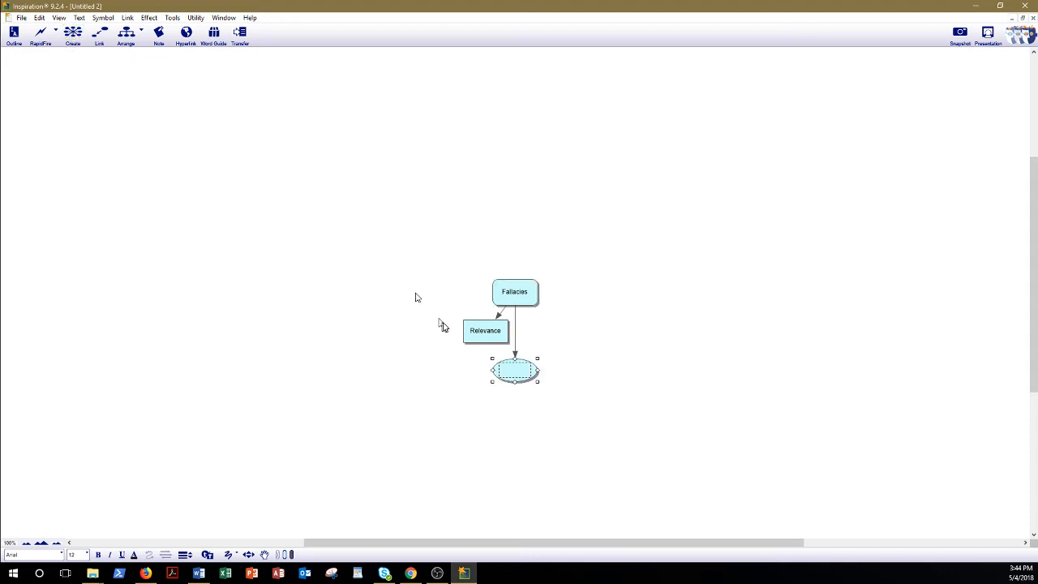
left_click(519, 369)
type("Informal")
left_click(537, 376)
left_click(0, 217)
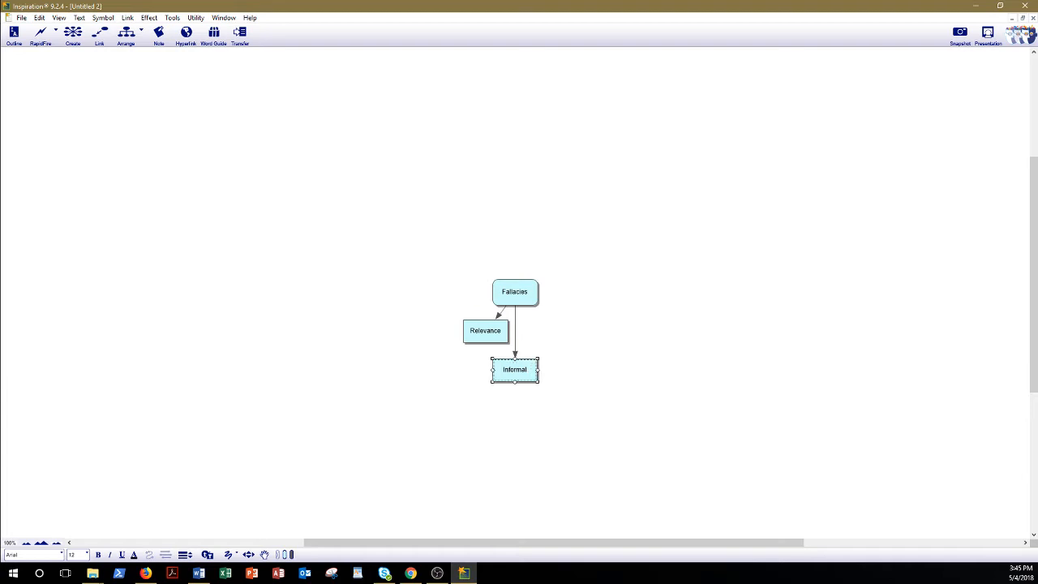
Create a third linked symbol to the lower right of Fallacies, label it "Slippery Slope", and make it a rectangle
left_click(528, 285)
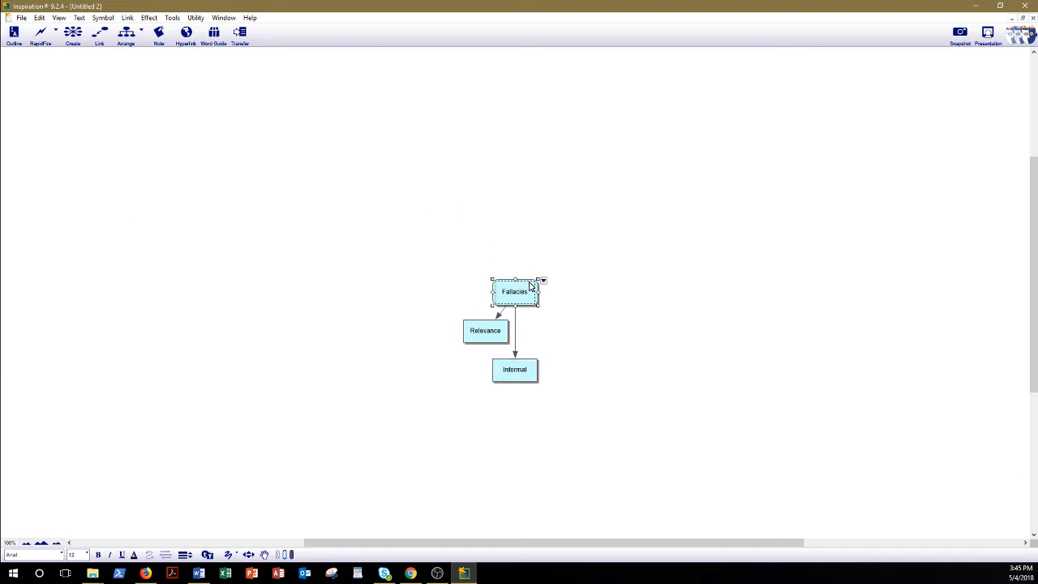
left_click(79, 38)
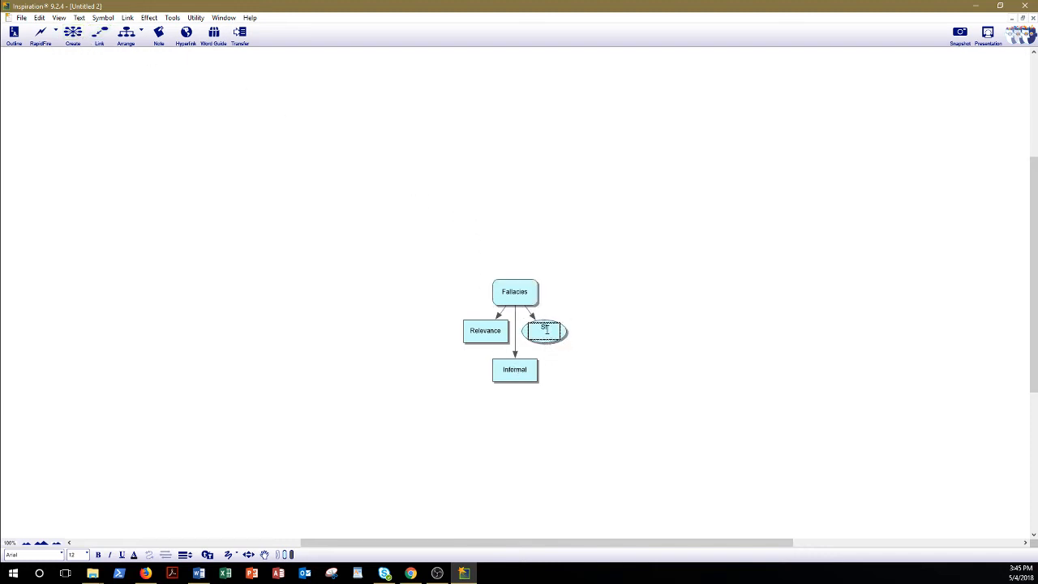
type("Slippery Slope")
left_click(564, 332)
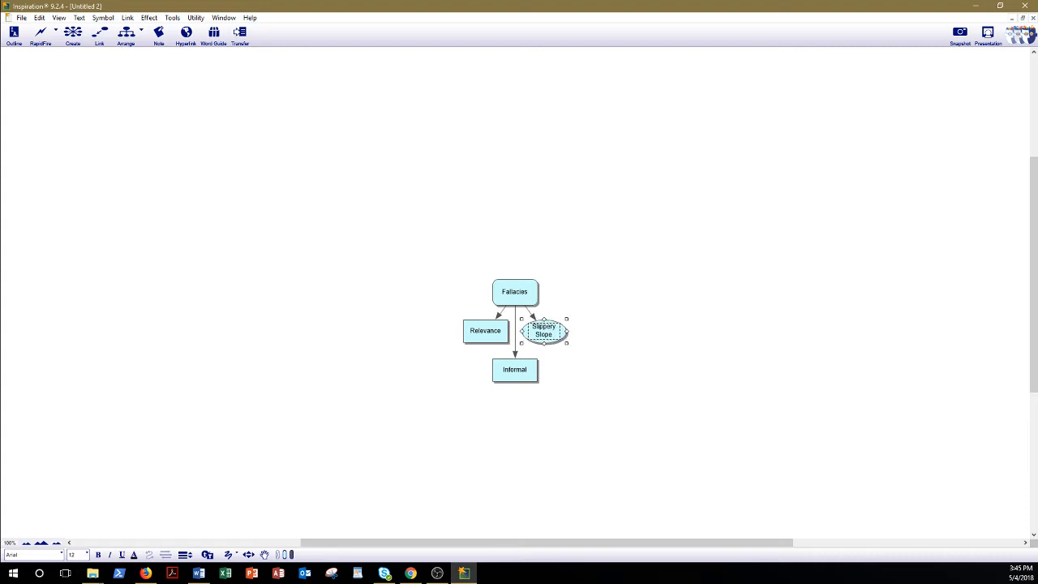
key("ctrl+1")
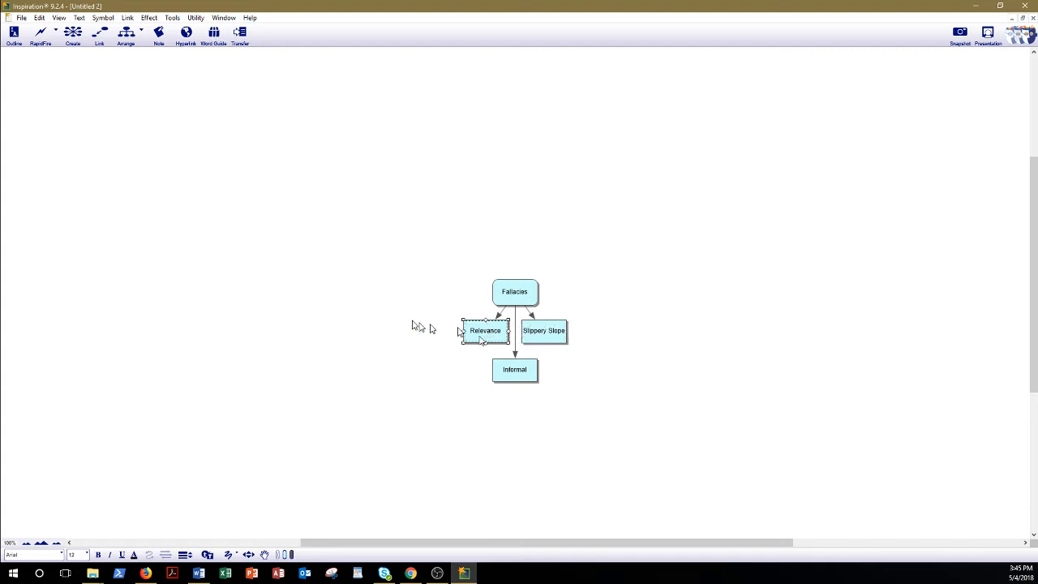
Move the Relevance symbol outward, check the Word answer key, and arrange the whole diagram as a Tree
mouse_move(485, 337)
left_mouse_down()
mouse_move(465, 357)
mouse_move(430, 337)
mouse_move(467, 345)
left_mouse_up()
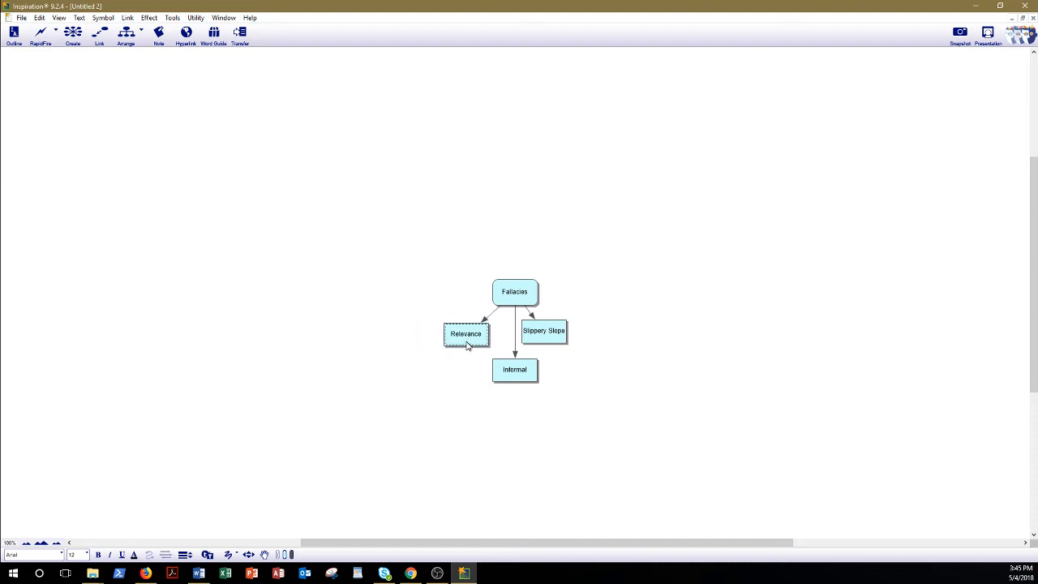
left_click(204, 576)
left_click(209, 578)
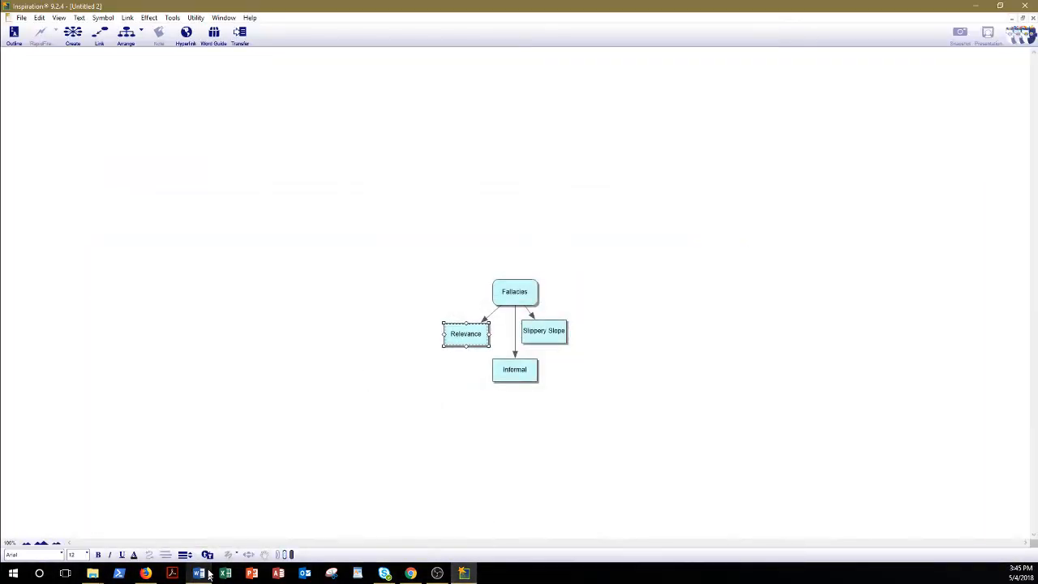
left_click(126, 33)
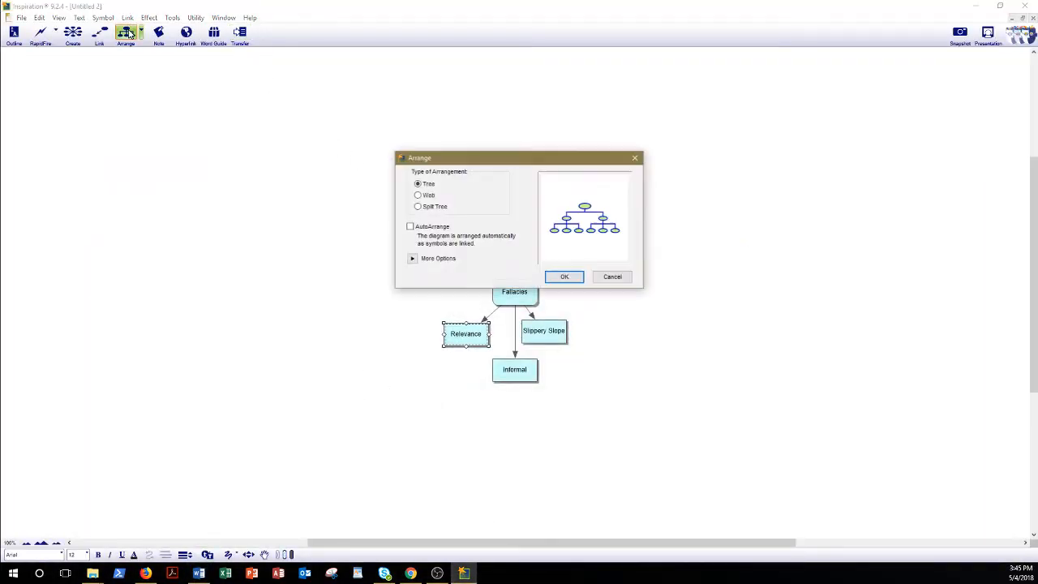
left_click(564, 279)
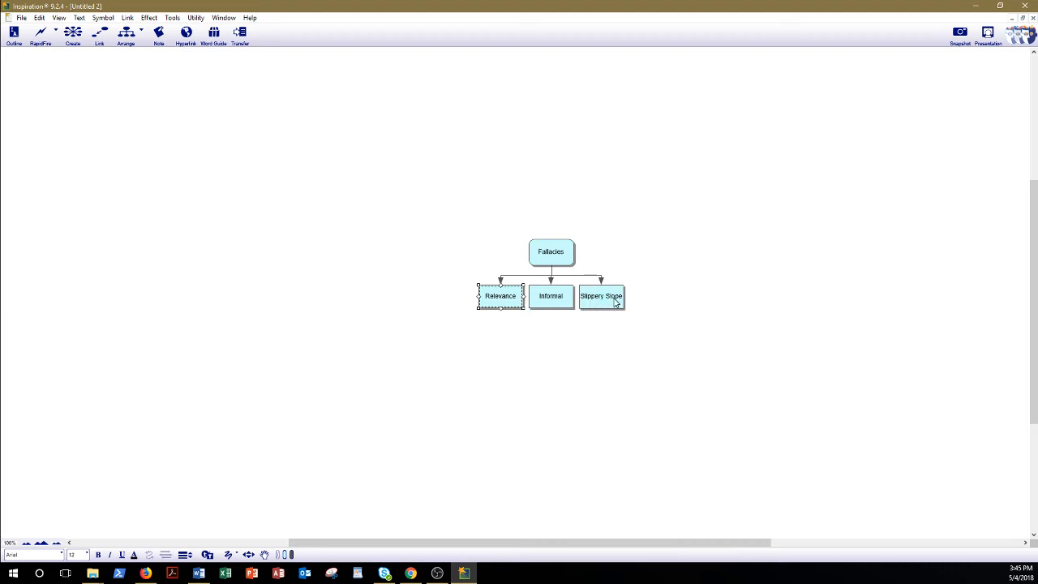
Create an oval symbol linked below Informal and label it "Equivocation"
left_click(567, 305)
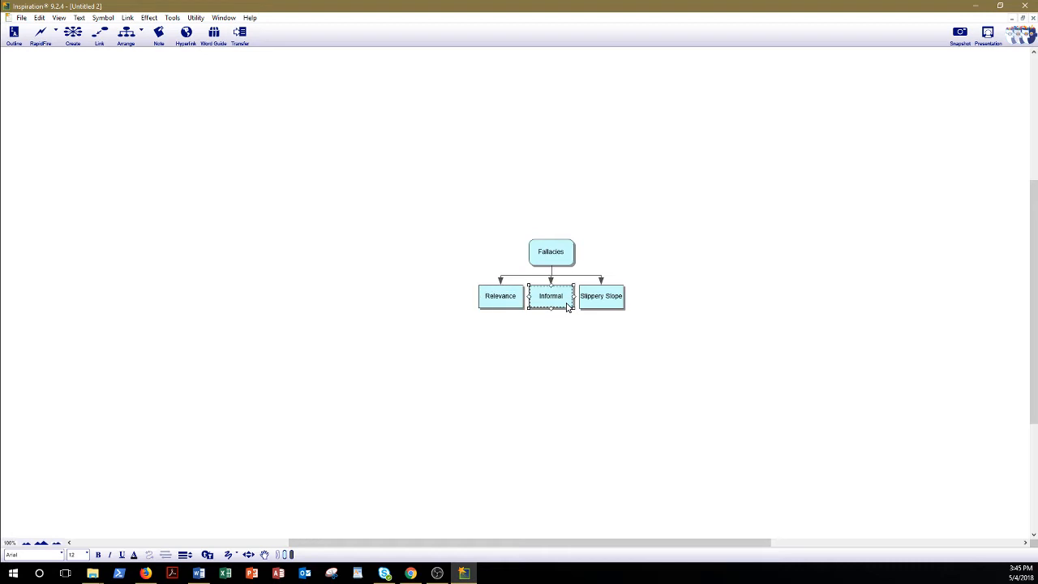
left_click(73, 36)
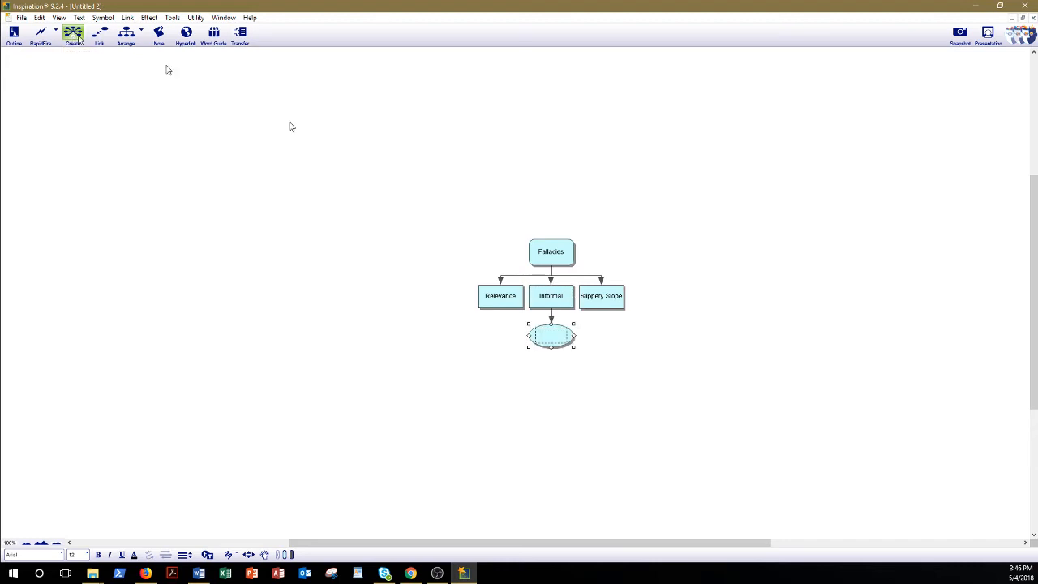
left_click(552, 332)
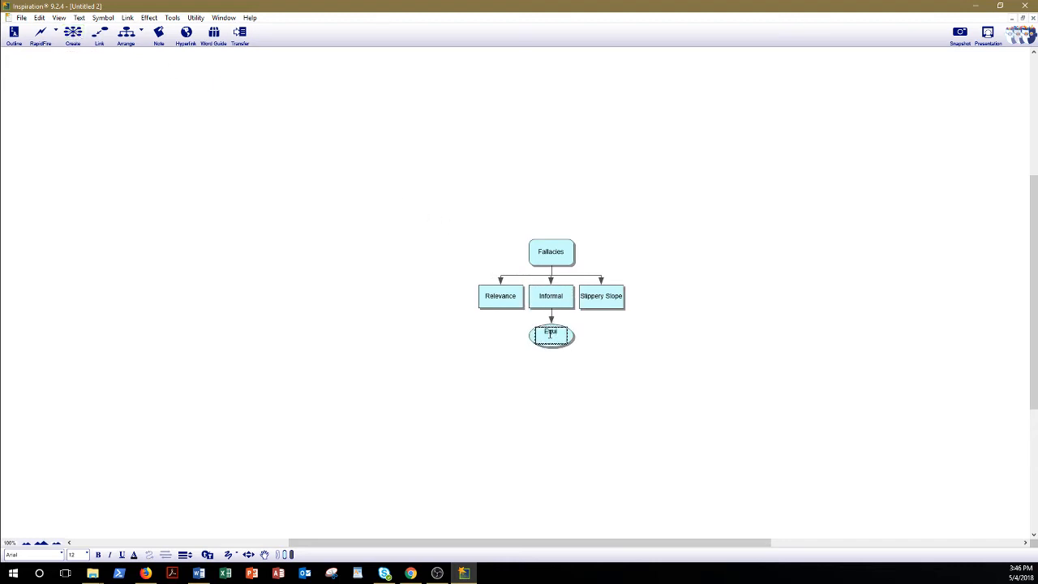
type("Equivocation")
left_click(517, 307)
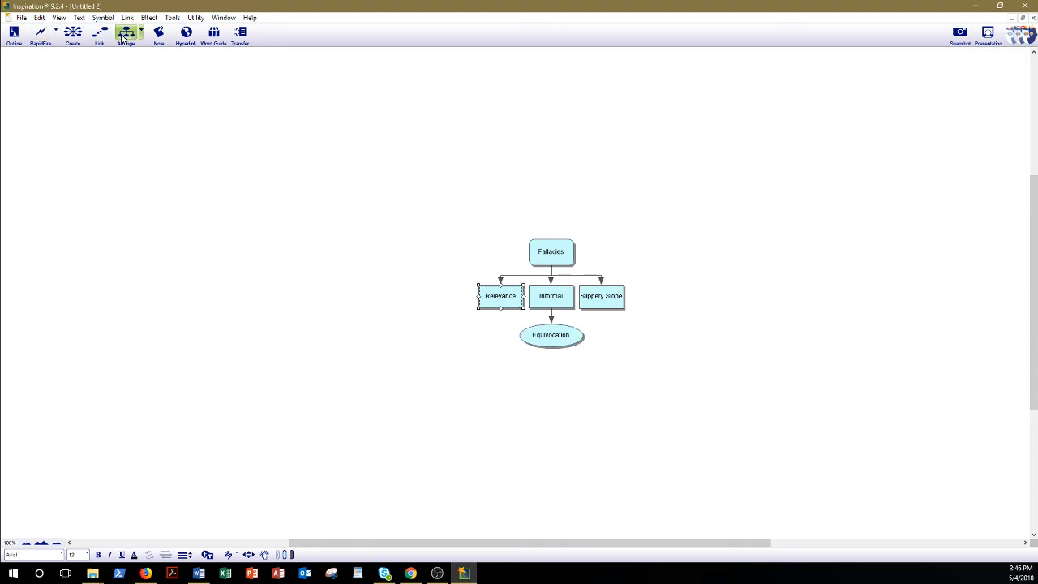
Create three unlabeled oval symbols, each linked directly from Relevance, and delete the stray oval chained below the first one
left_click(73, 36)
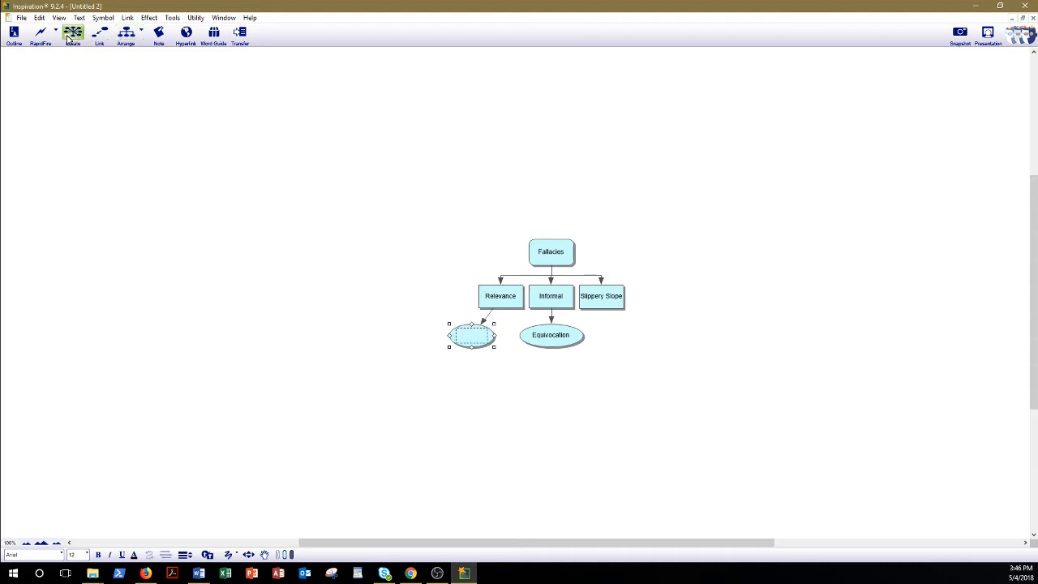
left_click(72, 38)
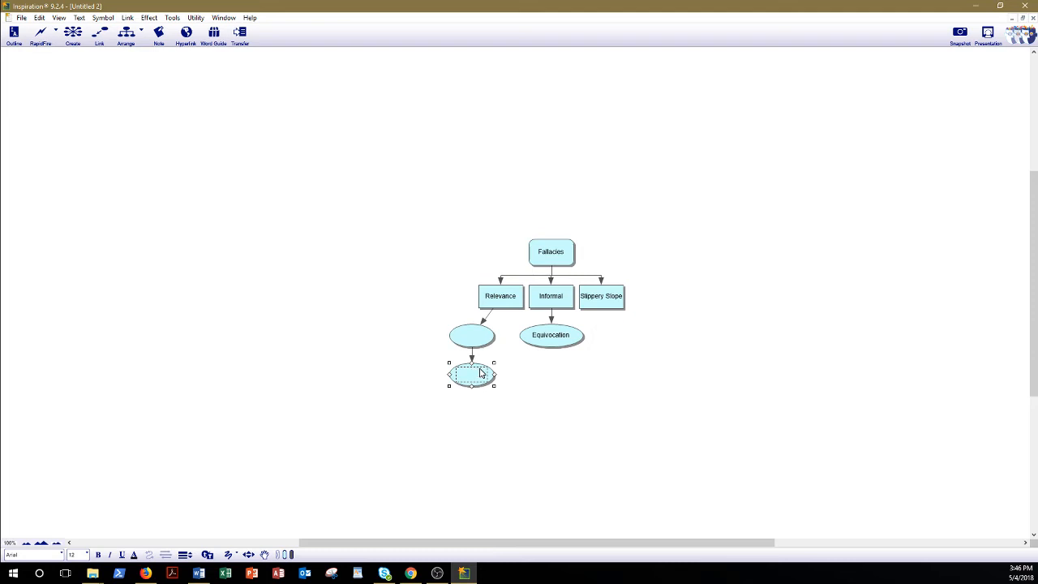
key("Delete")
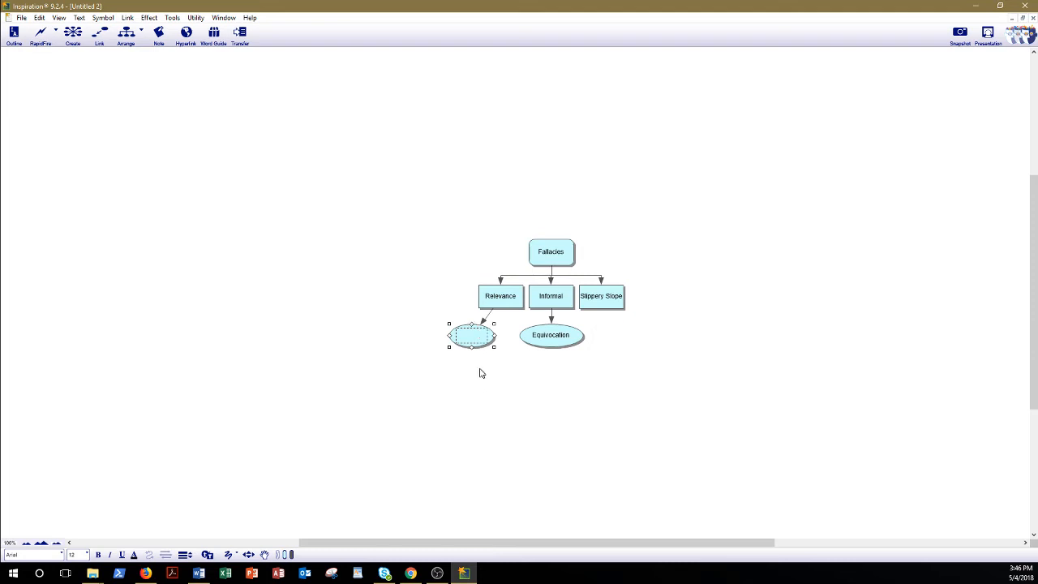
left_click(505, 305)
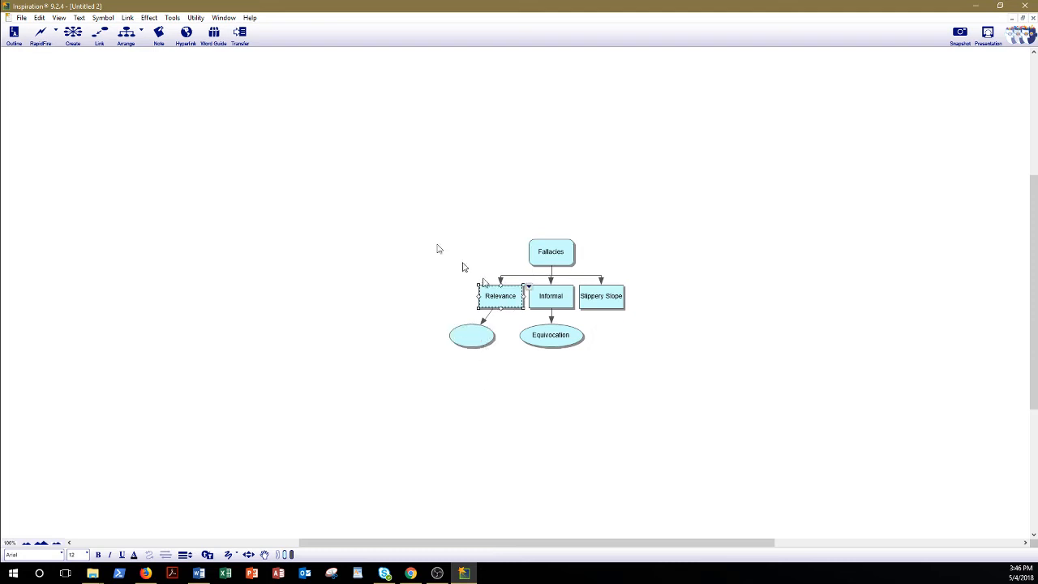
left_click(73, 38)
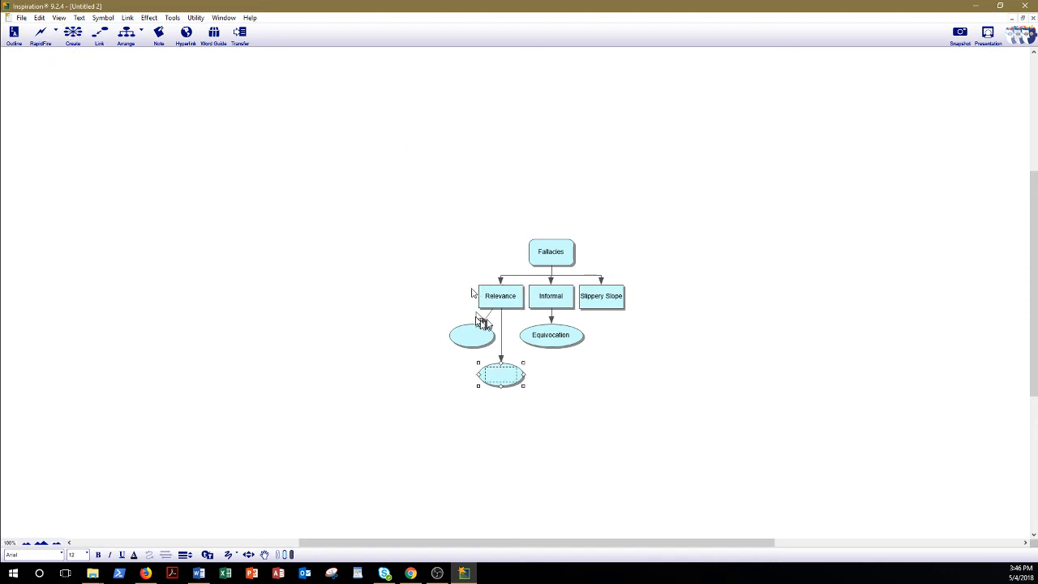
left_click(496, 305)
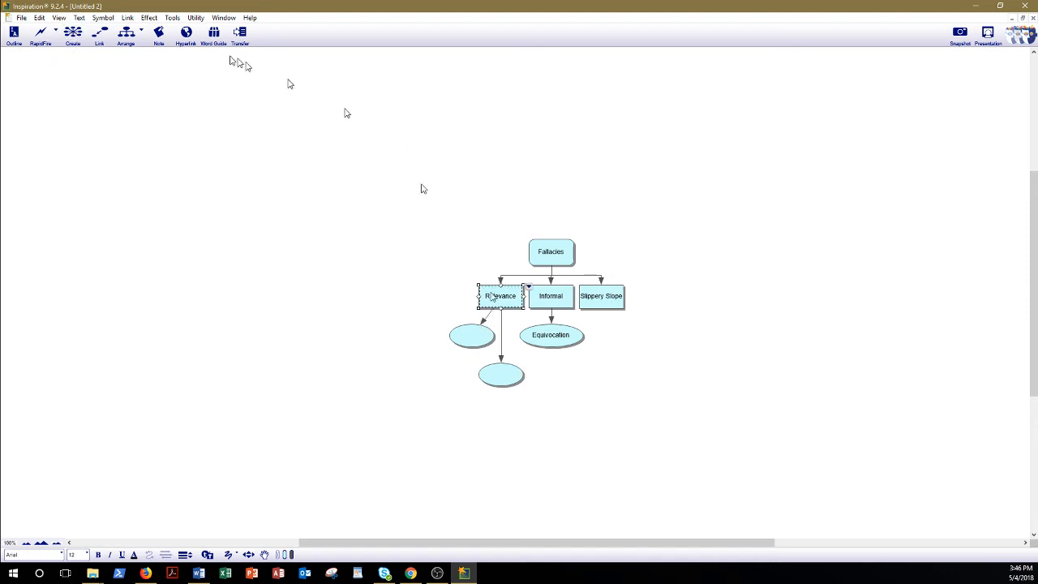
left_click(70, 34)
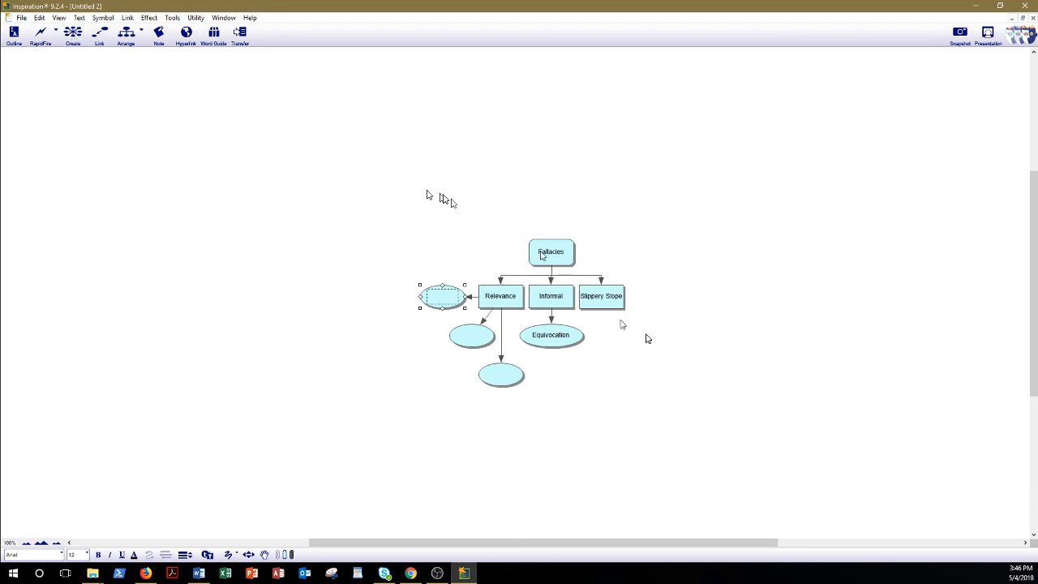